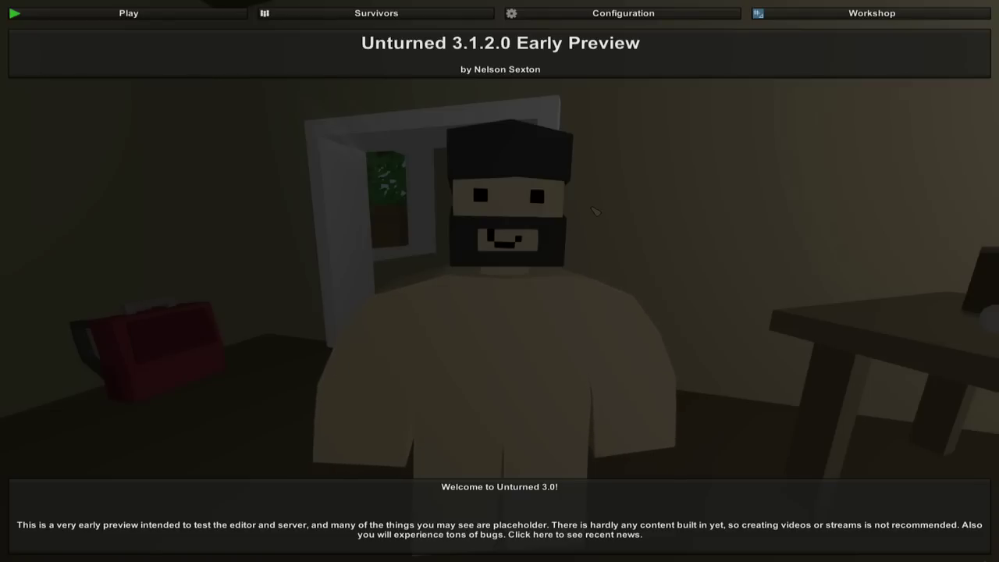
Open the MeLikeBigBoom map for editing in the workshop's map editor
{"action": "left_click", "coordinate": [849, 16]}
{"action": "left_click", "coordinate": [712, 37]}
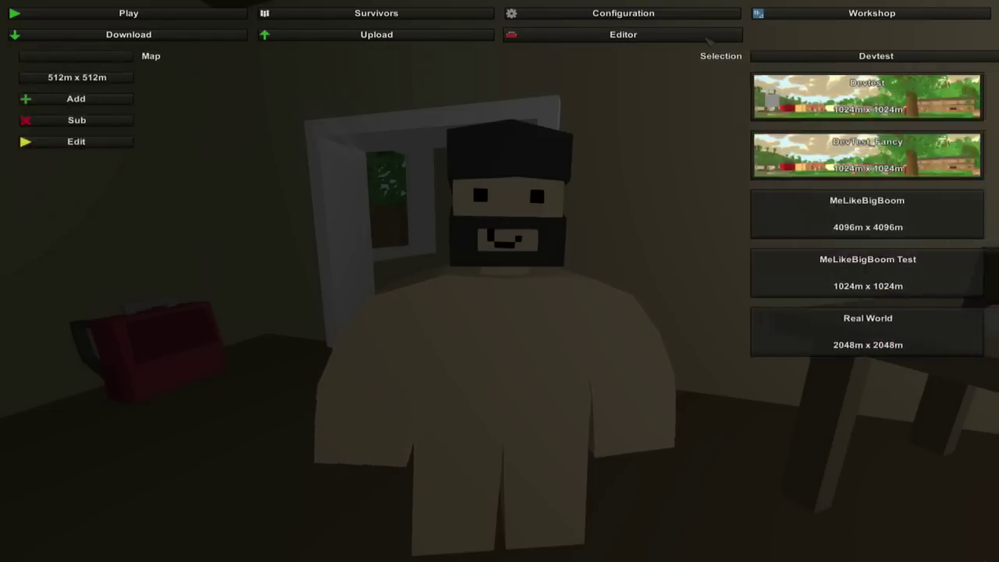
{"action": "left_click", "coordinate": [782, 227]}
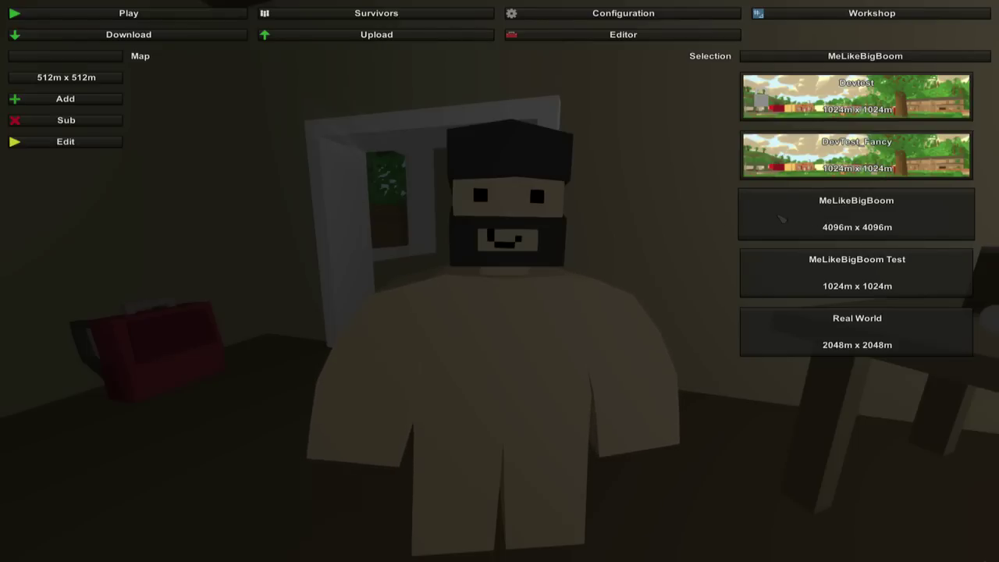
{"action": "left_click", "coordinate": [93, 144]}
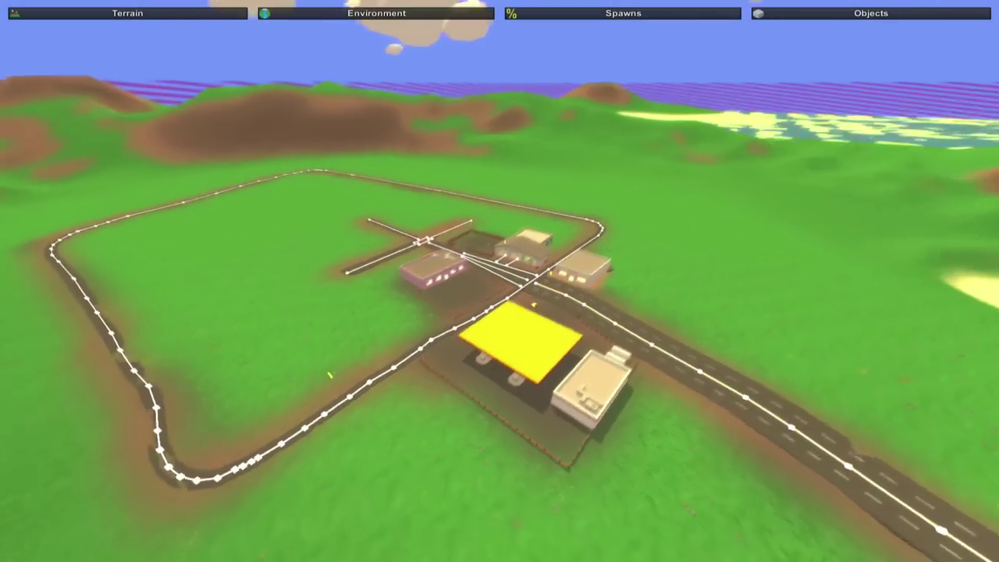
Raise the map's sea level slightly in the lighting settings so the water covers the sandy bay
{"action": "key", "text": "w"}
{"action": "key", "text": "d"}
{"action": "right_click_drag", "start_coordinate": [546, 281], "coordinate": [503, 284]}
{"action": "left_click", "coordinate": [368, 17]}
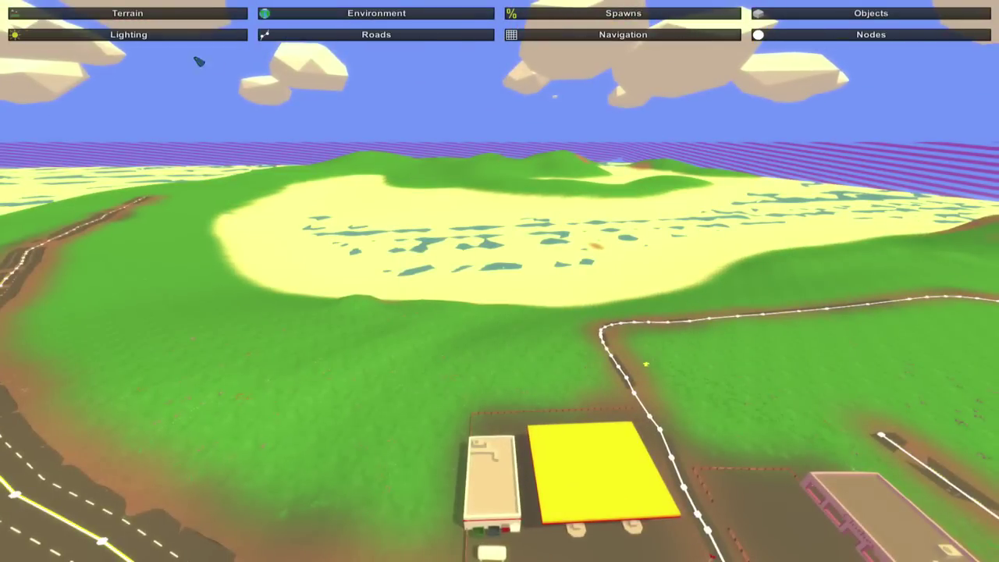
{"action": "left_click", "coordinate": [184, 36]}
{"action": "left_click_drag", "start_coordinate": [21, 519], "coordinate": [23, 518]}
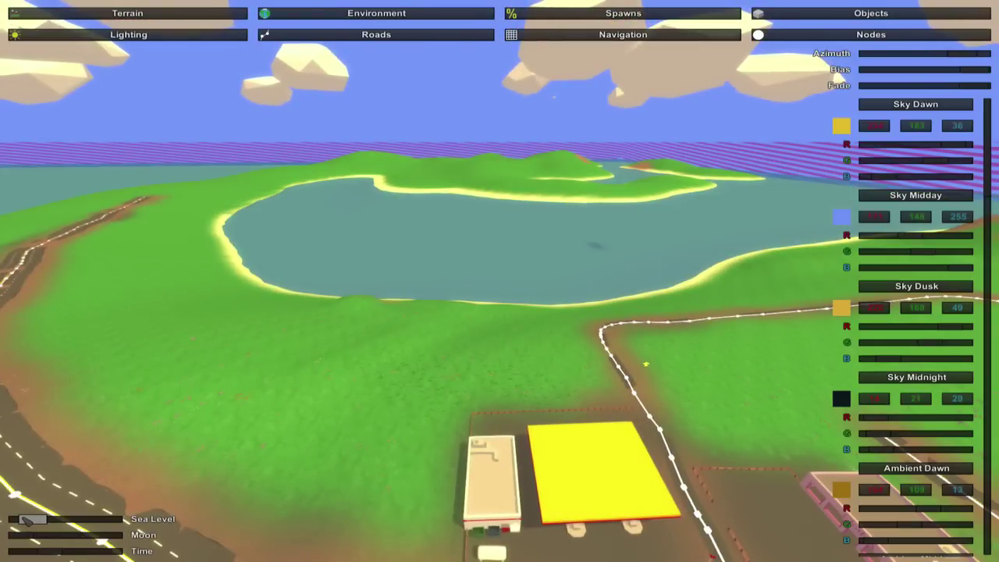
Open the zombie spawn settings by the Clothes store and select the asdf zombie table
{"action": "key", "text": "w"}
{"action": "right_click_drag", "start_coordinate": [166, 454], "coordinate": [22, 451]}
{"action": "right_click_drag", "start_coordinate": [434, 275], "coordinate": [650, 67]}
{"action": "key", "text": "w"}
{"action": "left_click", "coordinate": [660, 17]}
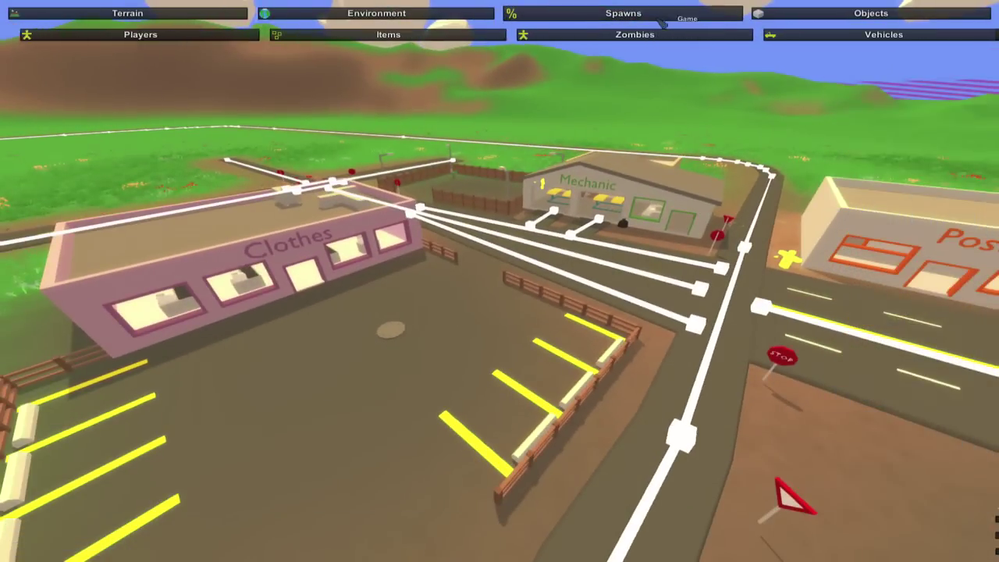
{"action": "left_click", "coordinate": [687, 36]}
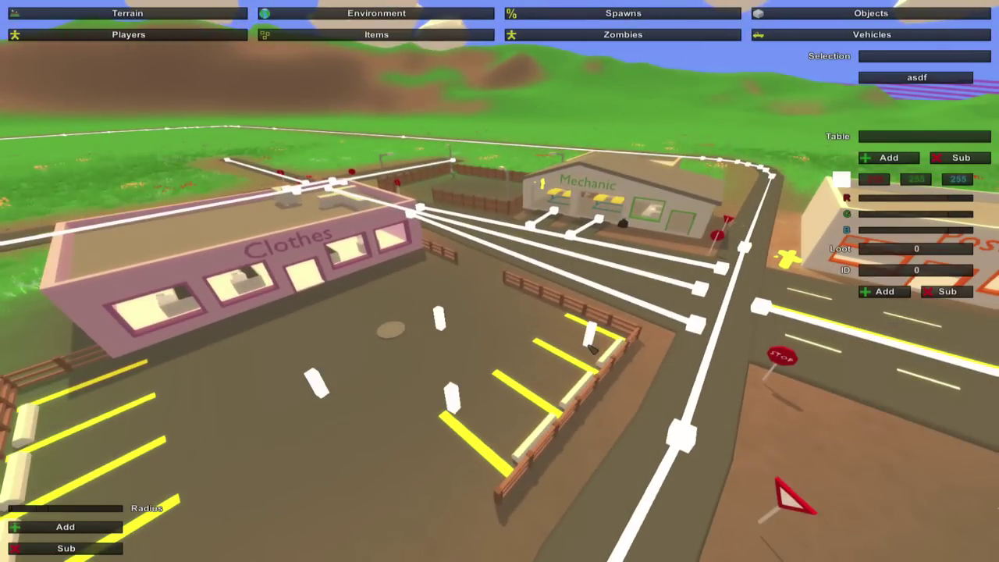
{"action": "right_click_drag", "start_coordinate": [408, 459], "coordinate": [501, 285]}
{"action": "left_click", "coordinate": [503, 291]}
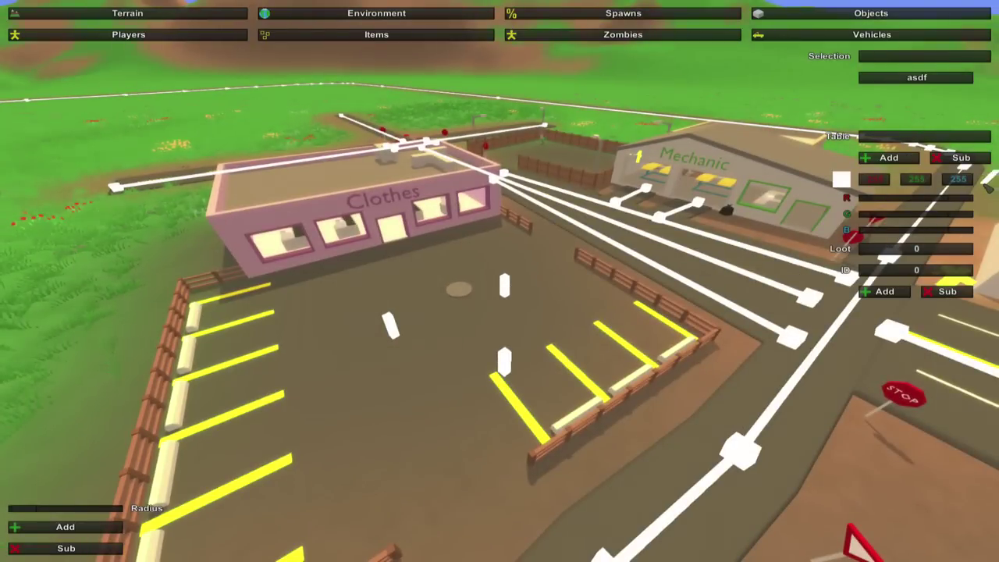
{"action": "left_click", "coordinate": [916, 78]}
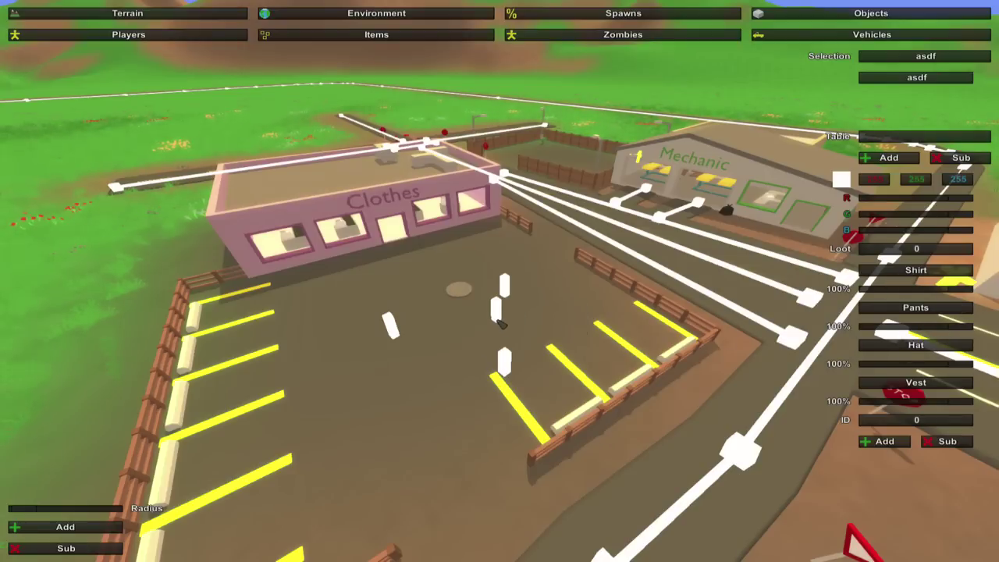
Remove the existing zombie spawn points from the Clothes store's parking lot
{"action": "right_click_drag", "start_coordinate": [501, 323], "coordinate": [538, 281]}
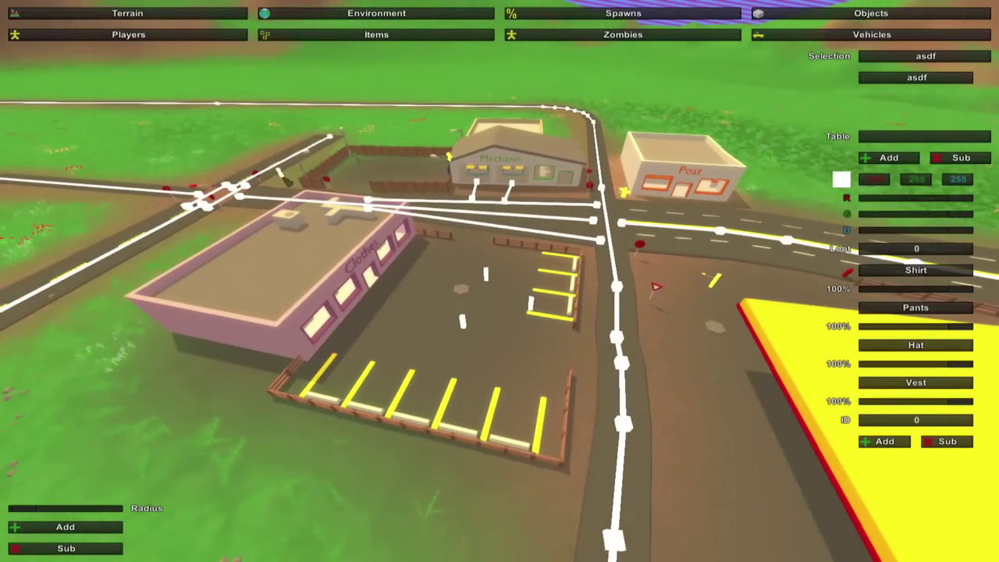
{"action": "right_click_drag", "start_coordinate": [312, 257], "coordinate": [312, 297]}
{"action": "right_click_drag", "start_coordinate": [499, 281], "coordinate": [562, 281]}
{"action": "right_click_drag", "start_coordinate": [509, 248], "coordinate": [500, 172]}
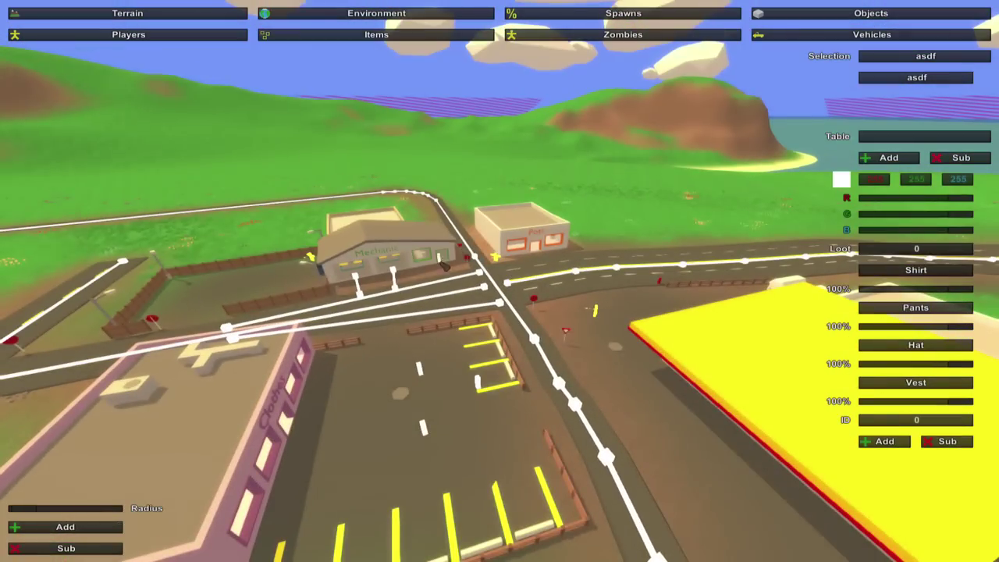
{"action": "right_click_drag", "start_coordinate": [447, 388], "coordinate": [530, 429]}
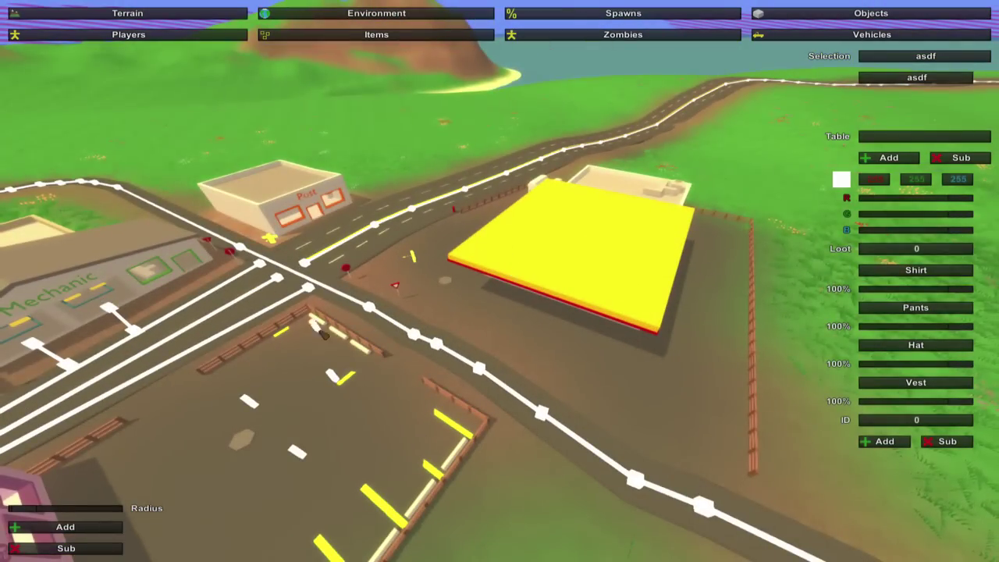
{"action": "right_click_drag", "start_coordinate": [312, 325], "coordinate": [265, 320]}
{"action": "right_click_drag", "start_coordinate": [500, 322], "coordinate": [500, 322]}
{"action": "right_click_drag", "start_coordinate": [501, 281], "coordinate": [474, 282]}
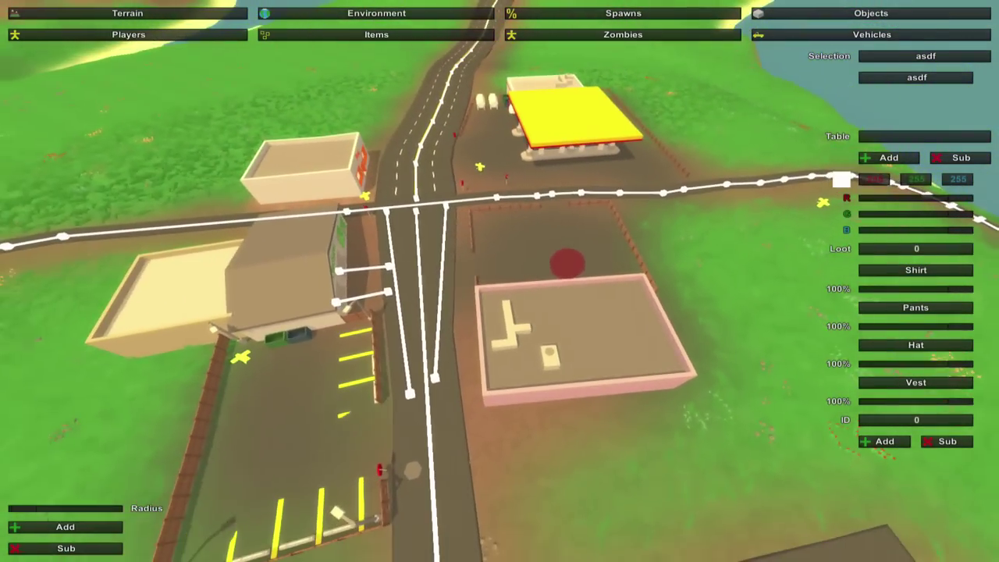
{"action": "right_click_drag", "start_coordinate": [477, 176], "coordinate": [478, 176]}
{"action": "right_click_drag", "start_coordinate": [501, 322], "coordinate": [500, 323]}
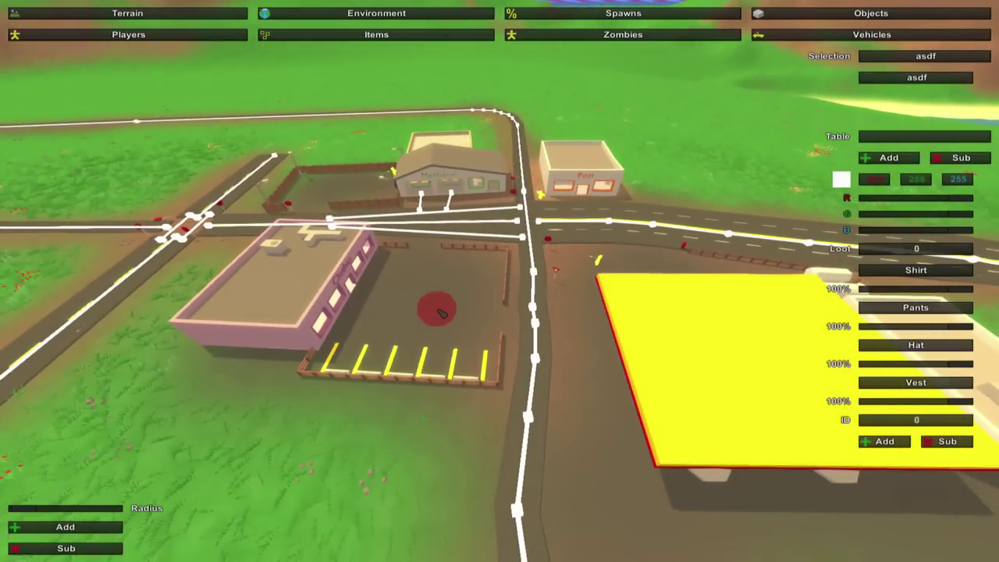
{"action": "right_click_drag", "start_coordinate": [442, 312], "coordinate": [499, 281]}
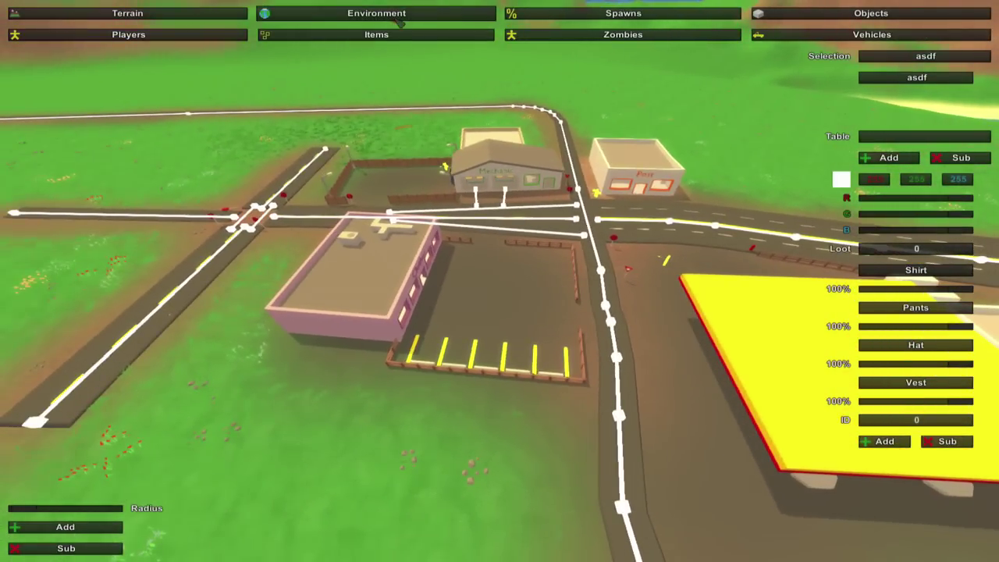
Open the environment's navigation settings and place a navigation area at the town's main road junction
{"action": "left_click", "coordinate": [459, 11]}
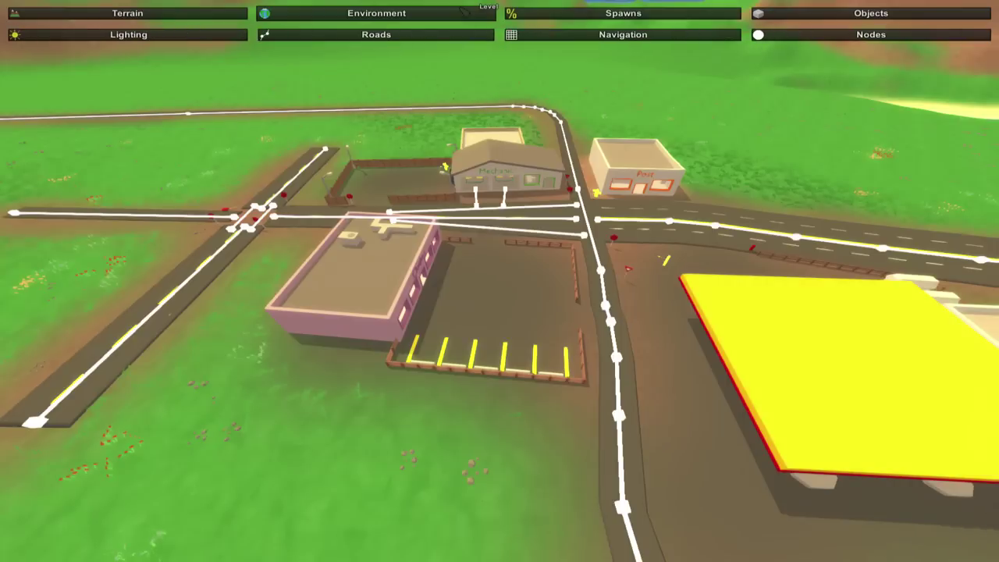
{"action": "left_click", "coordinate": [593, 35]}
{"action": "key", "text": "w"}
{"action": "right_click_drag", "start_coordinate": [499, 281], "coordinate": [500, 281]}
{"action": "key", "text": "e"}
{"action": "key", "text": "e"}
{"action": "key", "text": "e"}
{"action": "key", "text": "w"}
{"action": "key", "text": "s"}
{"action": "key", "text": "e"}
{"action": "key", "text": "a"}
{"action": "key", "text": "s"}
{"action": "key", "text": "s"}
{"action": "right_click_drag", "start_coordinate": [497, 318], "coordinate": [500, 281]}
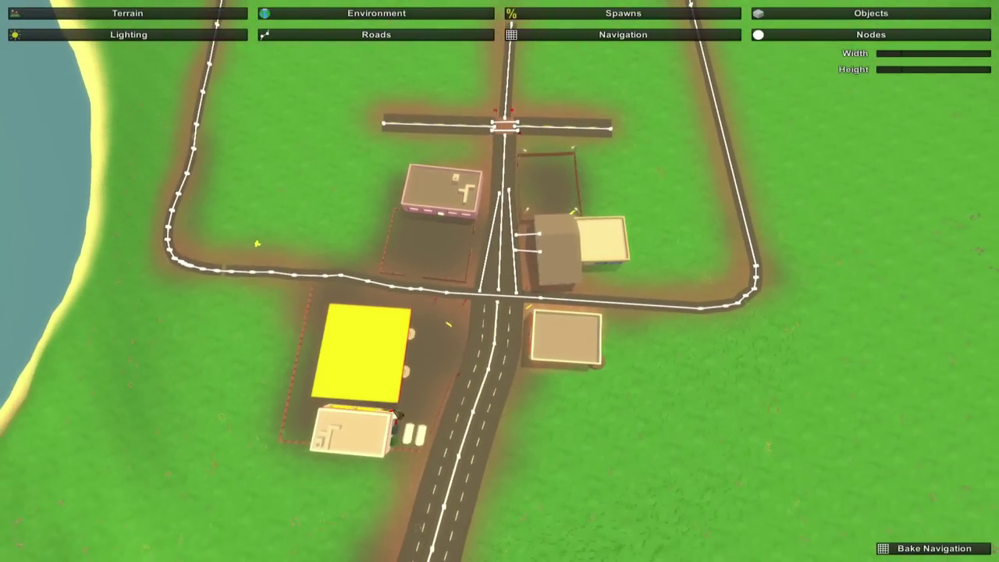
{"action": "left_click", "coordinate": [474, 280]}
Increase the navigation area's width and height so its boundary encloses all the town buildings
{"action": "key", "text": "w"}
{"action": "right_click_drag", "start_coordinate": [474, 280], "coordinate": [499, 281]}
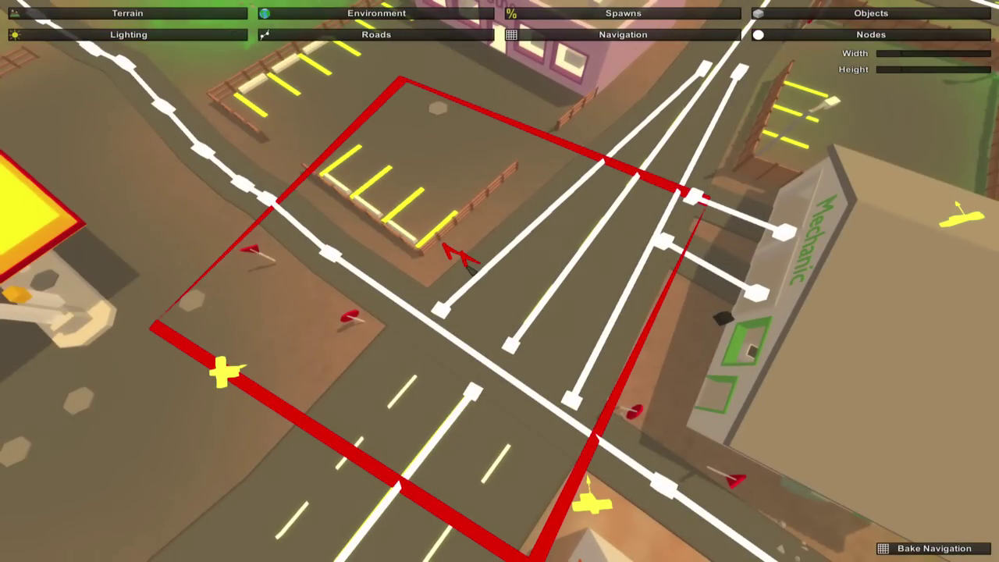
{"action": "key", "text": "s"}
{"action": "right_click_drag", "start_coordinate": [443, 416], "coordinate": [499, 281]}
{"action": "right_click_drag", "start_coordinate": [712, 119], "coordinate": [500, 281]}
{"action": "key", "text": "w"}
{"action": "key", "text": "s"}
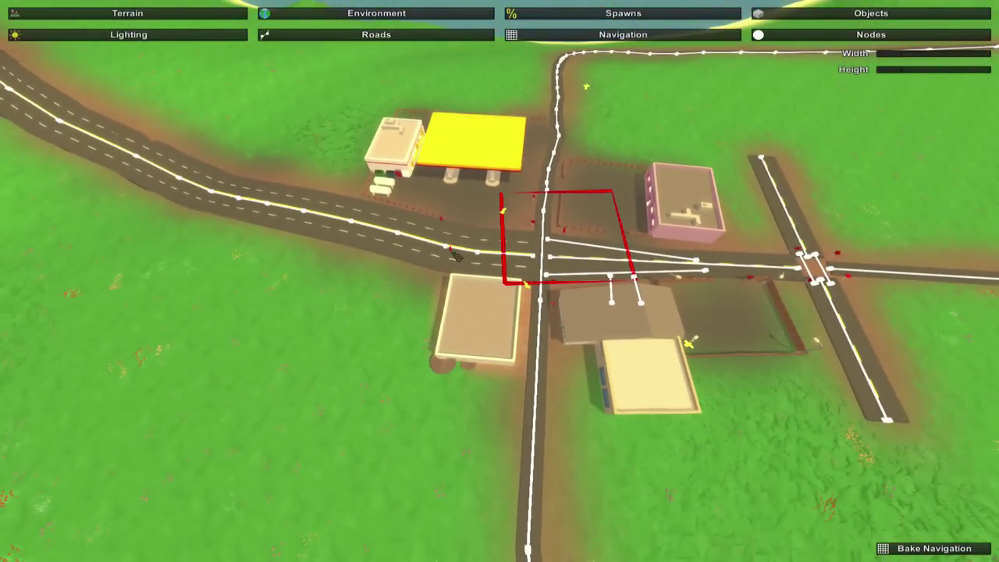
{"action": "left_click_drag", "start_coordinate": [865, 53], "coordinate": [911, 77]}
{"action": "key", "text": "a"}
{"action": "right_click_drag", "start_coordinate": [911, 77], "coordinate": [988, 78]}
{"action": "key", "text": "w"}
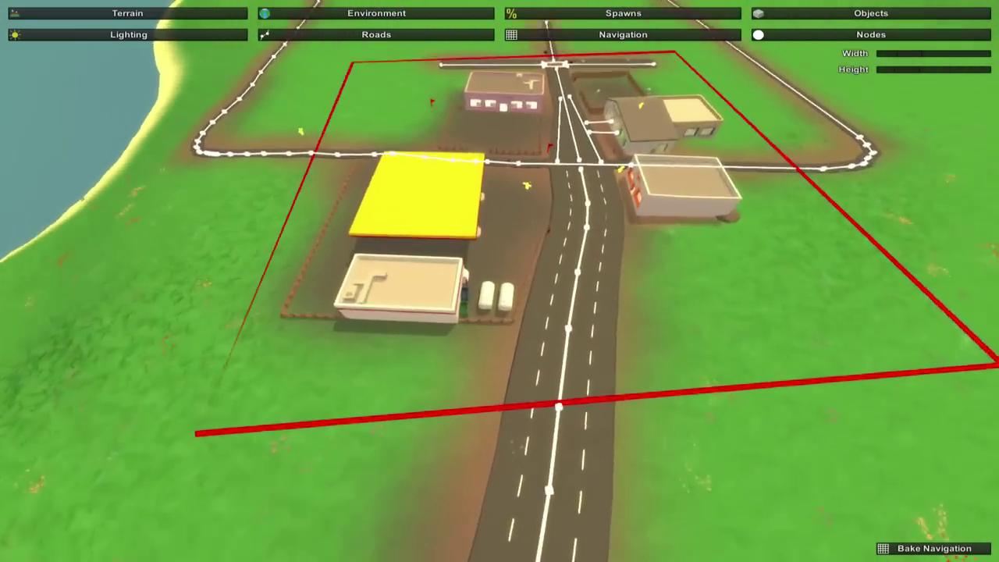
Inspect the navigation area's boundary around the gas station, Post, Mechanic and Clothes buildings
{"action": "key", "text": "s"}
{"action": "right_click_drag", "start_coordinate": [500, 281], "coordinate": [468, 258]}
{"action": "key", "text": "a"}
{"action": "key", "text": "a"}
{"action": "key", "text": "w"}
{"action": "key", "text": "s"}
{"action": "key", "text": "d"}
{"action": "key", "text": "d"}
{"action": "key", "text": "w"}
{"action": "key", "text": "d"}
{"action": "key", "text": "w"}
{"action": "key", "text": "s"}
{"action": "key", "text": "w"}
{"action": "key", "text": "s"}
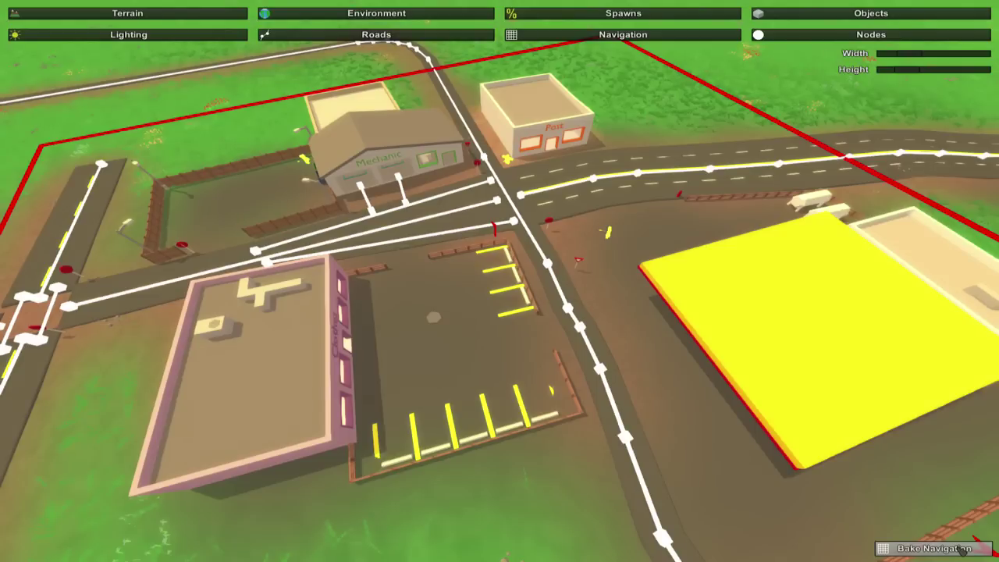
Bake the navigation for the area around the town
{"action": "left_click", "coordinate": [944, 549]}
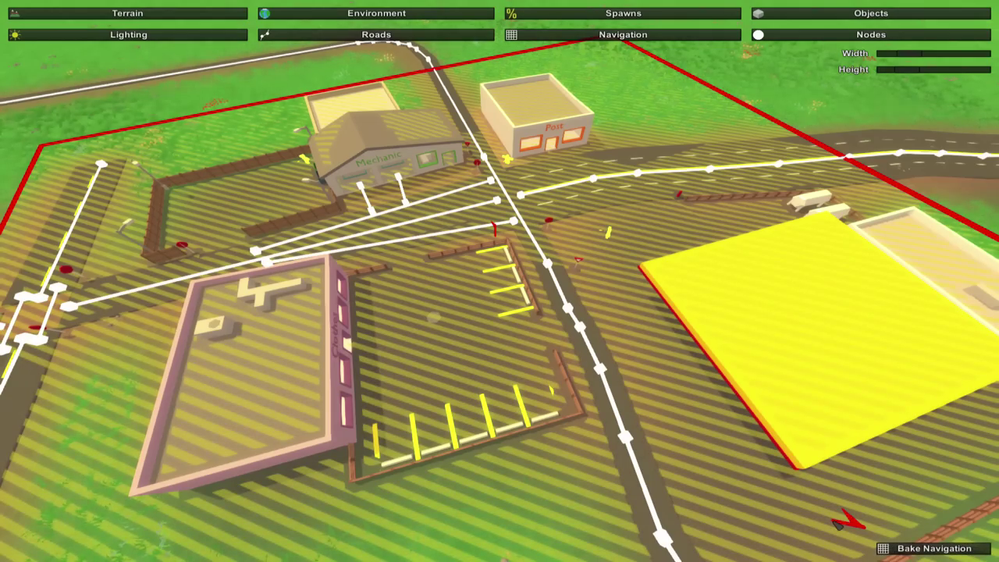
{"action": "key", "text": "w"}
{"action": "right_click_drag", "start_coordinate": [734, 500], "coordinate": [749, 515]}
{"action": "key", "text": "s"}
{"action": "right_click_drag", "start_coordinate": [500, 281], "coordinate": [418, 344]}
{"action": "key", "text": "w"}
{"action": "key", "text": "s"}
{"action": "key", "text": "s"}
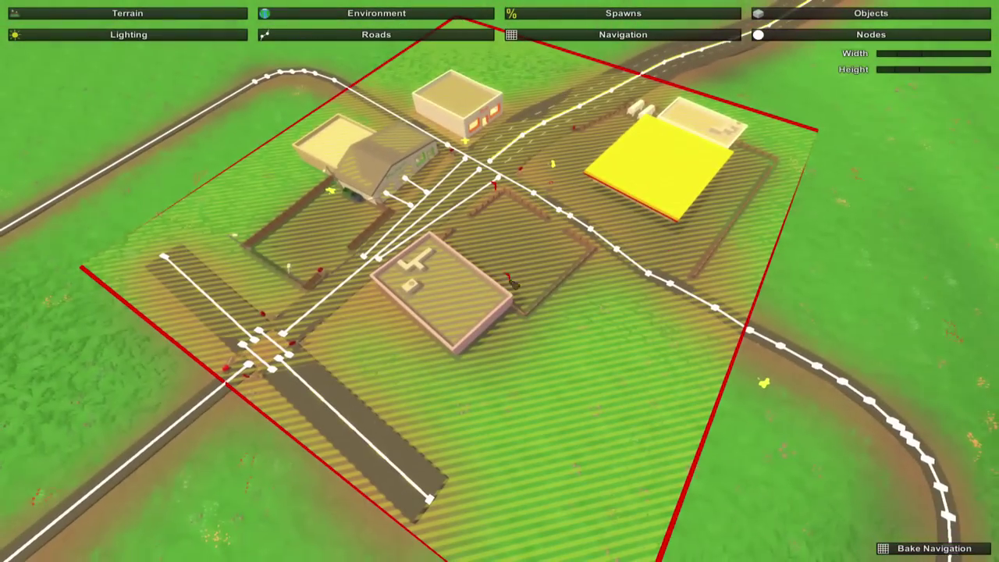
Examine the baked navigation surface around the road junction, gas station, fences and Clothes store parking lot
{"action": "key", "text": "w"}
{"action": "mouse_move", "coordinate": [459, 303]}
{"action": "right_mouse_down"}
{"action": "mouse_move", "coordinate": [398, 336]}
{"action": "mouse_move", "coordinate": [449, 331]}
{"action": "right_mouse_up"}
{"action": "right_click_drag", "start_coordinate": [683, 535], "coordinate": [679, 538]}
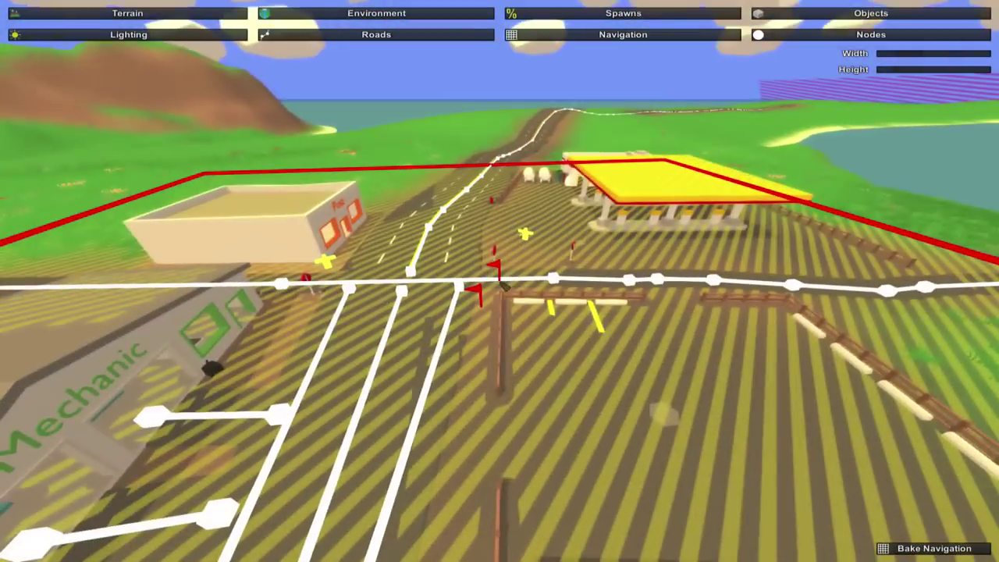
{"action": "right_click_drag", "start_coordinate": [500, 282], "coordinate": [515, 195]}
{"action": "key", "text": "w"}
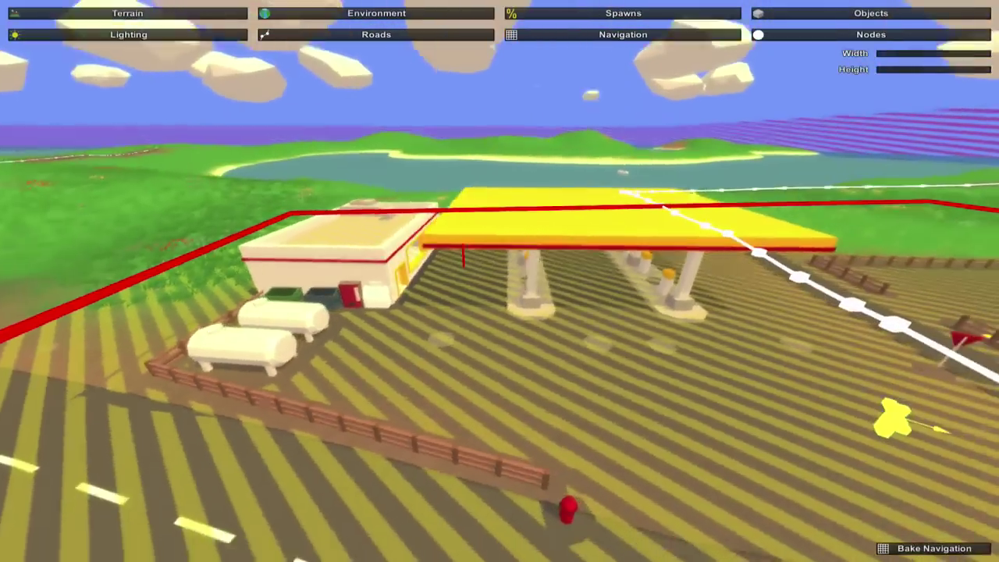
{"action": "key", "text": "s"}
{"action": "right_click_drag", "start_coordinate": [499, 281], "coordinate": [141, 259]}
{"action": "key", "text": "w"}
{"action": "key", "text": "s"}
{"action": "key", "text": "w"}
{"action": "right_click_drag", "start_coordinate": [426, 286], "coordinate": [453, 289]}
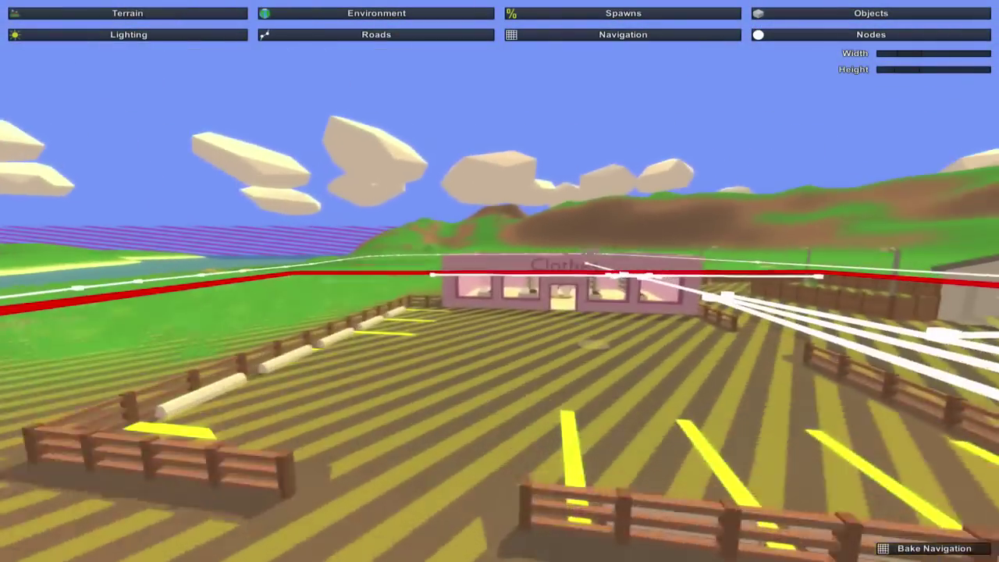
{"action": "key", "text": "s"}
{"action": "left_click", "coordinate": [504, 286]}
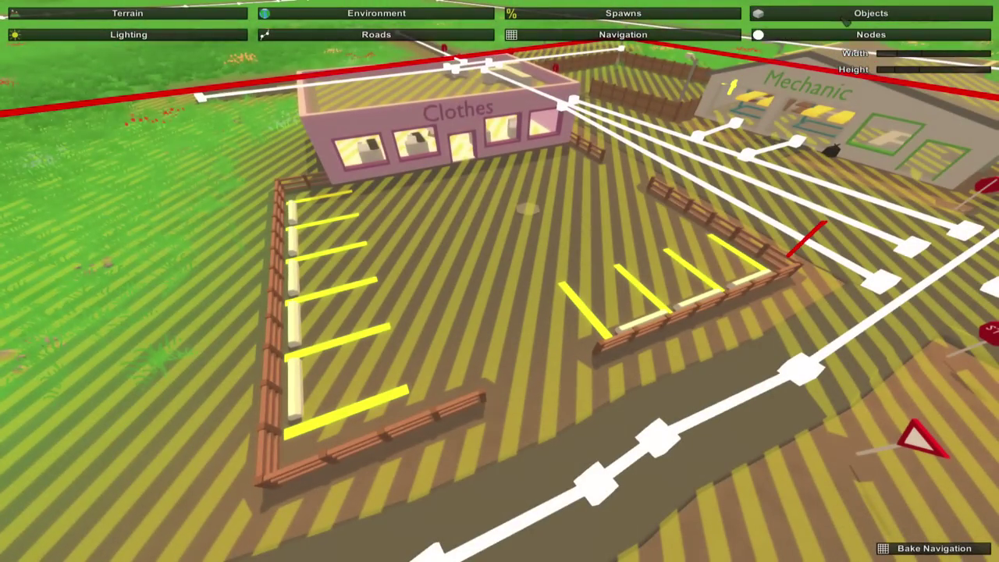
Return to the zombie spawn settings
{"action": "left_click", "coordinate": [867, 14]}
{"action": "left_click", "coordinate": [623, 13]}
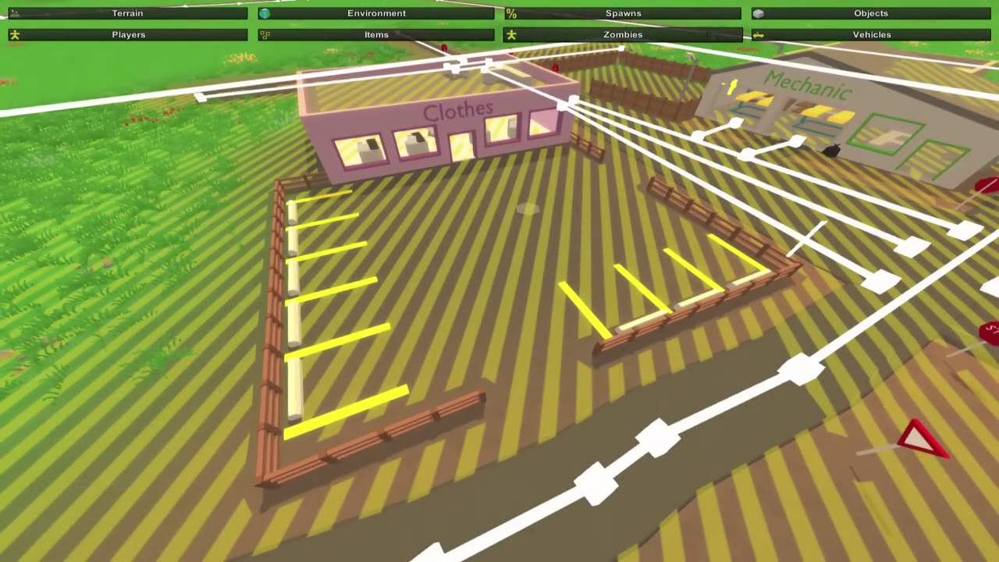
{"action": "left_click", "coordinate": [705, 38]}
{"action": "right_click_drag", "start_coordinate": [705, 39], "coordinate": [655, 39]}
{"action": "key", "text": "d"}
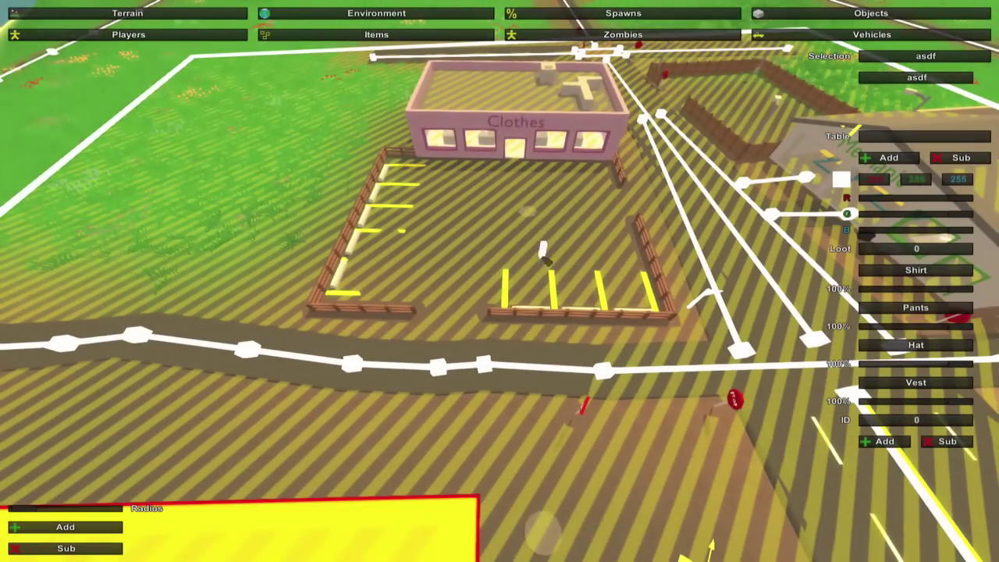
Look over the navigable ground around the Clothes store, Mechanic and road junction for zombie spawn placement
{"action": "right_click_drag", "start_coordinate": [541, 246], "coordinate": [507, 314]}
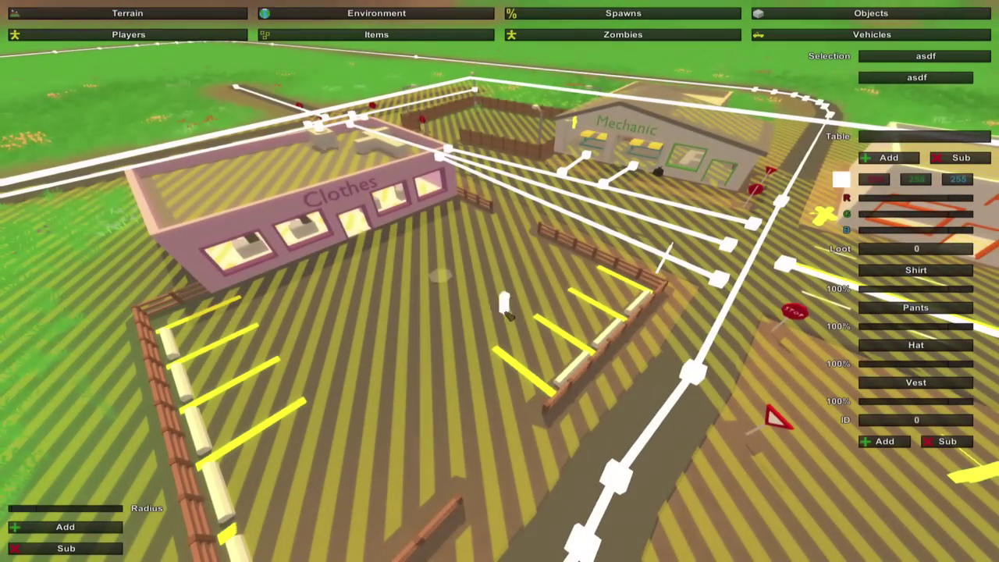
{"action": "right_click_drag", "start_coordinate": [446, 312], "coordinate": [482, 303]}
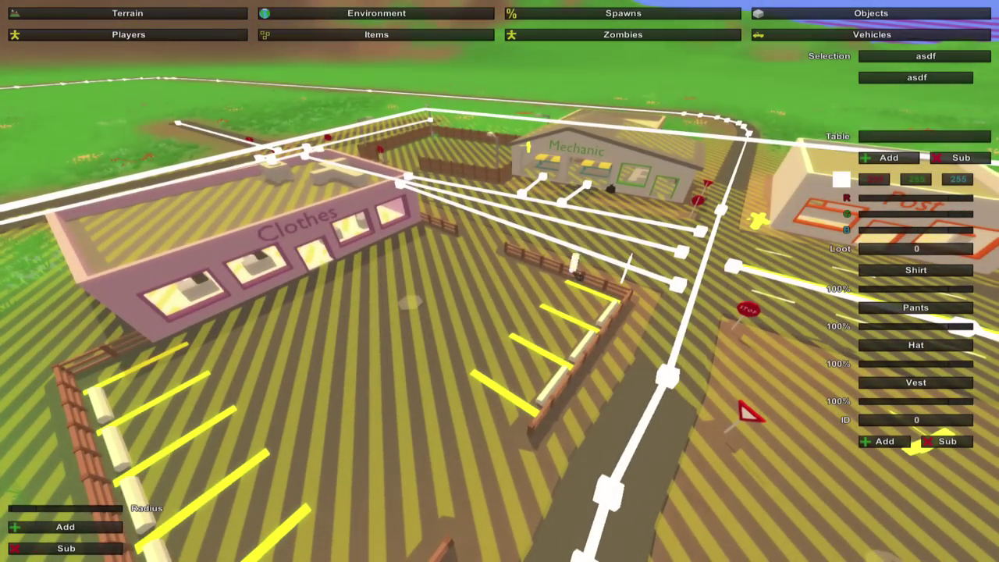
{"action": "right_click_drag", "start_coordinate": [445, 342], "coordinate": [521, 288]}
{"action": "key", "text": "s"}
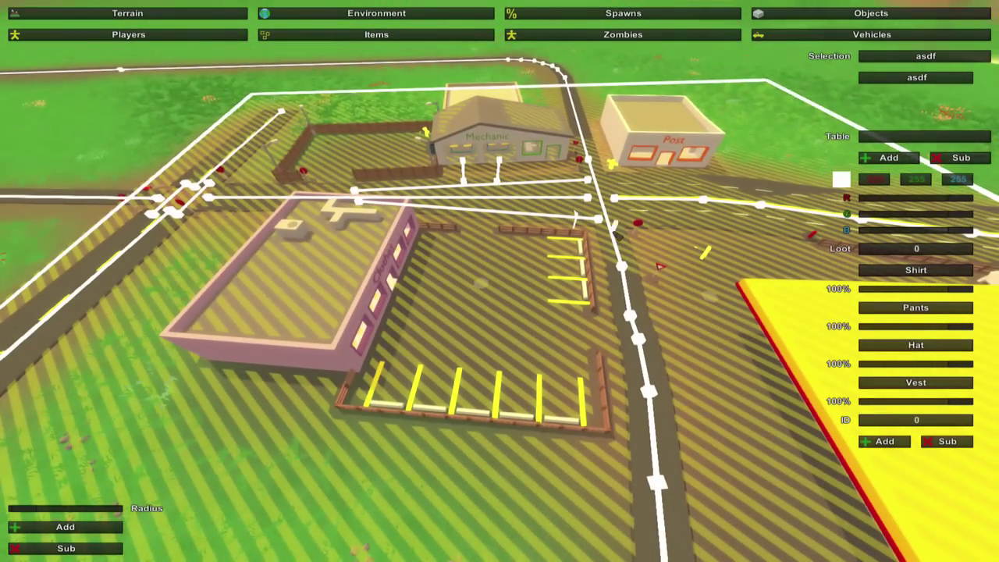
{"action": "key", "text": "w"}
{"action": "key", "text": "d"}
{"action": "right_click_drag", "start_coordinate": [484, 219], "coordinate": [293, 125]}
{"action": "key", "text": "w"}
{"action": "key", "text": "s"}
{"action": "right_click_drag", "start_coordinate": [500, 281], "coordinate": [534, 382]}
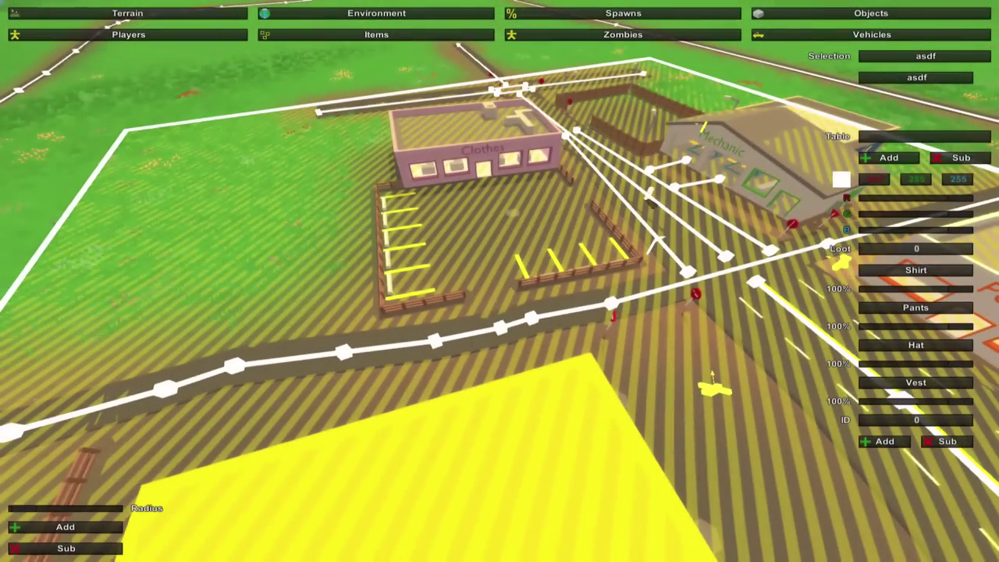
Remove the asdf zombie table from the spawn tables
{"action": "left_click", "coordinate": [936, 75]}
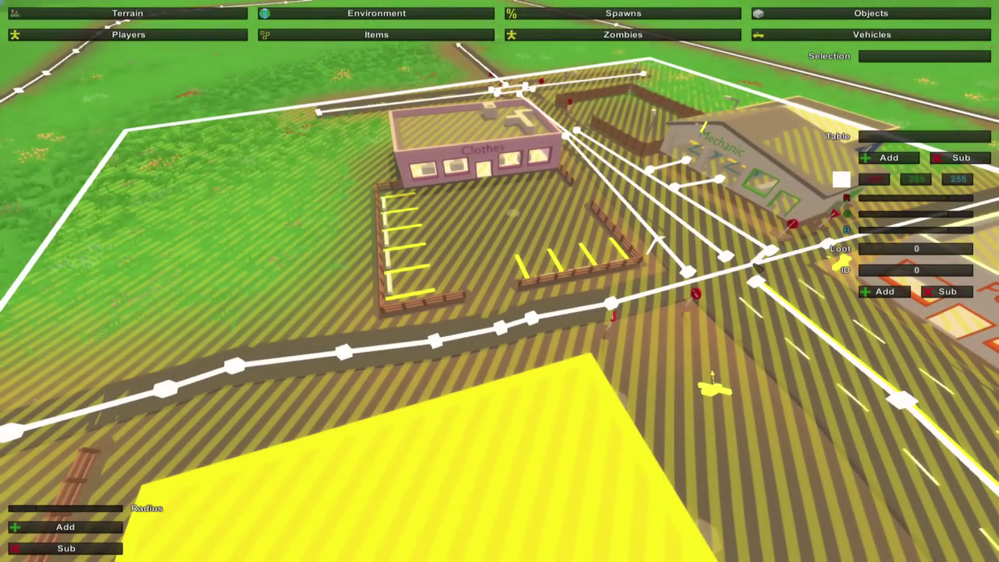
{"action": "key", "text": "a"}
{"action": "right_click_drag", "start_coordinate": [540, 245], "coordinate": [693, 256]}
{"action": "key", "text": "s"}
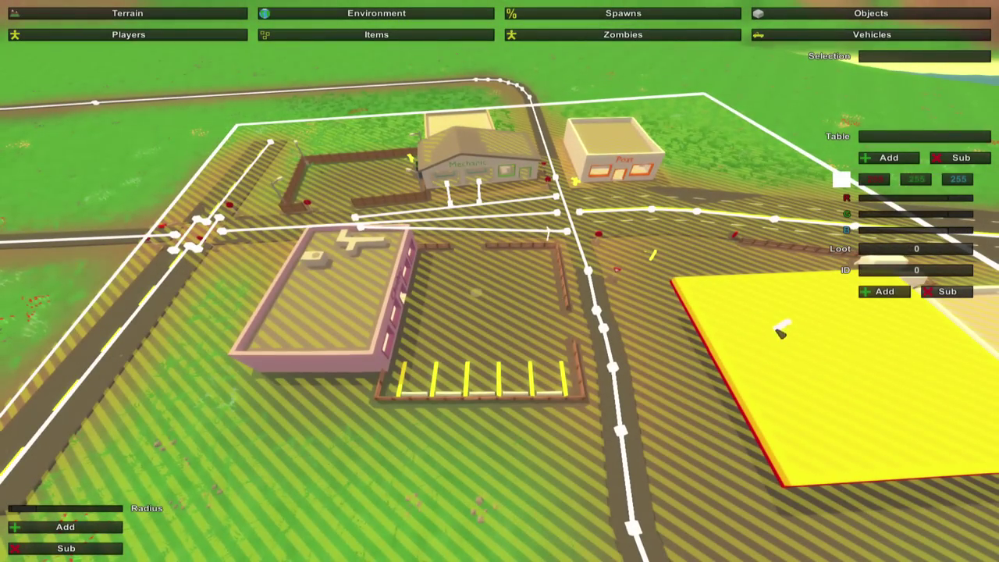
Survey the Clothes, Mechanic and Post buildings around the junction to decide which location needs its own zombie table
{"action": "key", "text": "d"}
{"action": "right_click_drag", "start_coordinate": [457, 113], "coordinate": [250, 176]}
{"action": "key", "text": "w"}
{"action": "right_click_drag", "start_coordinate": [499, 281], "coordinate": [558, 234]}
{"action": "key", "text": "s"}
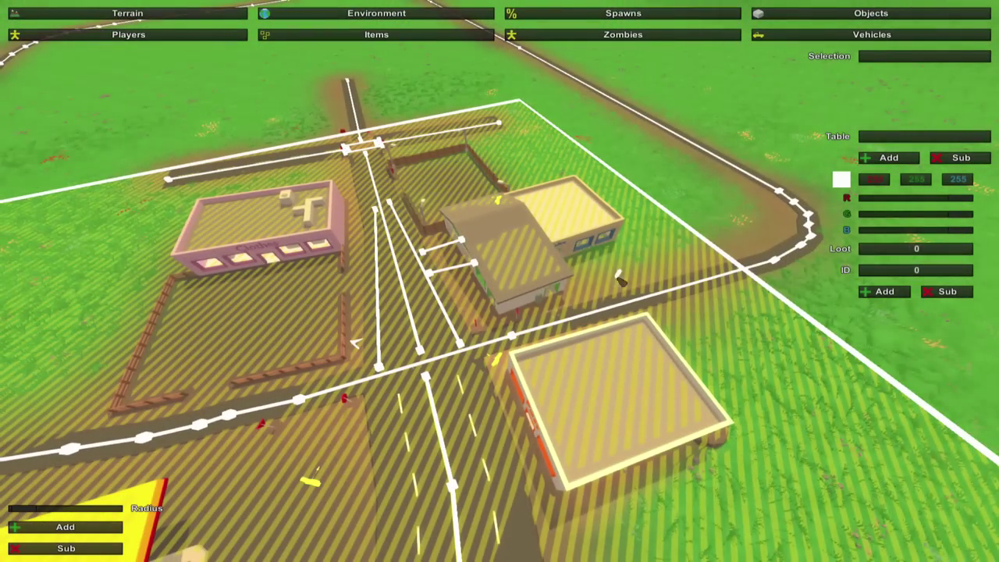
{"action": "key", "text": "w"}
{"action": "right_click_drag", "start_coordinate": [312, 293], "coordinate": [188, 323]}
{"action": "key", "text": "d"}
{"action": "key", "text": "s"}
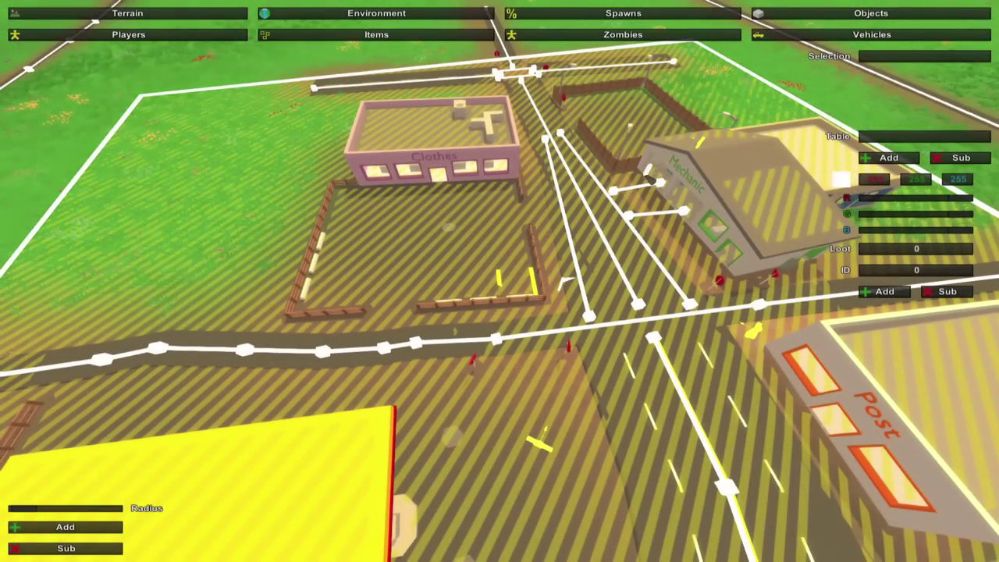
{"action": "right_click_drag", "start_coordinate": [852, 205], "coordinate": [390, 344]}
{"action": "key", "text": "w"}
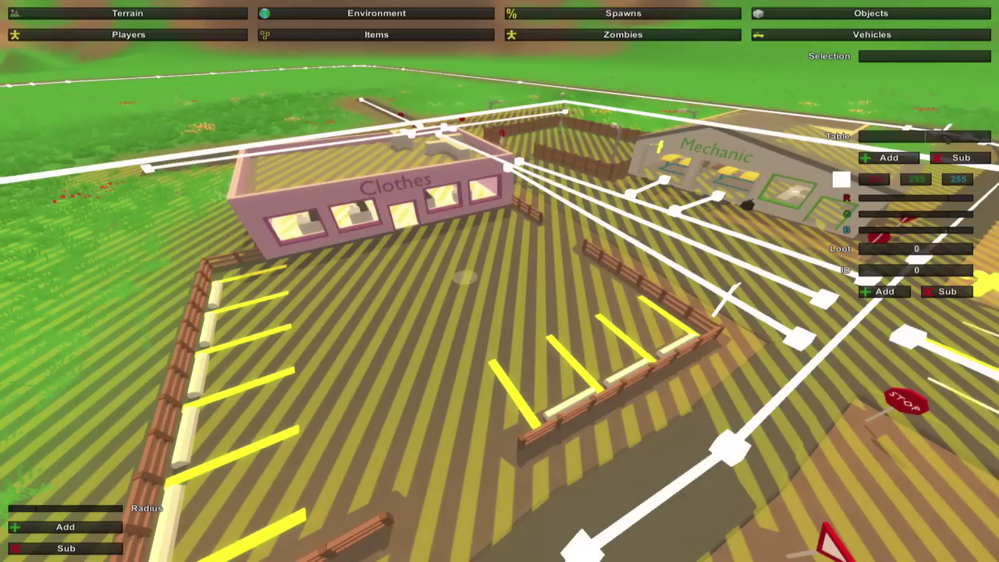
Add a zombie spawn table named Clothes Store and select it for editing
{"action": "type", "text": "Clot"}
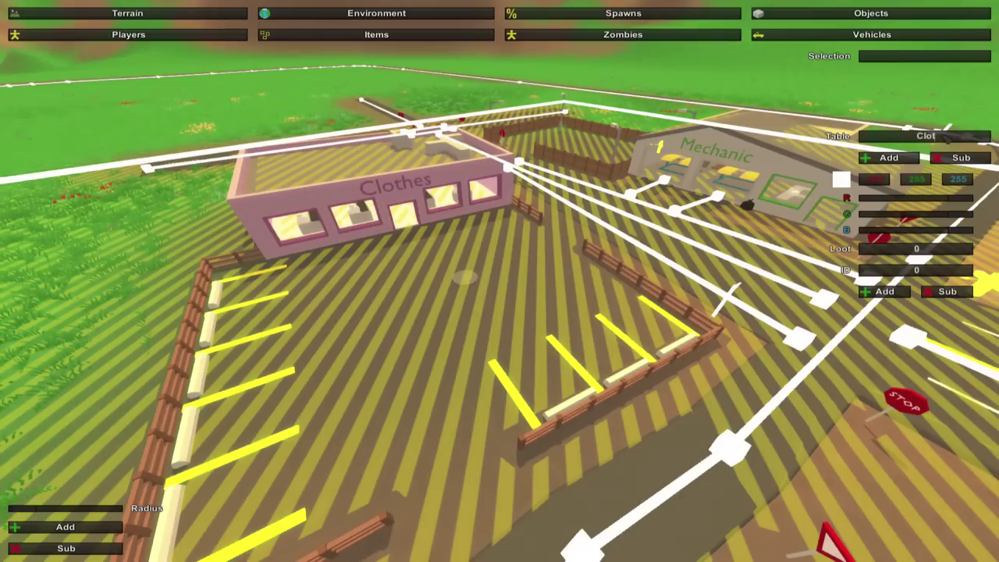
{"action": "type", "text": "hes Store"}
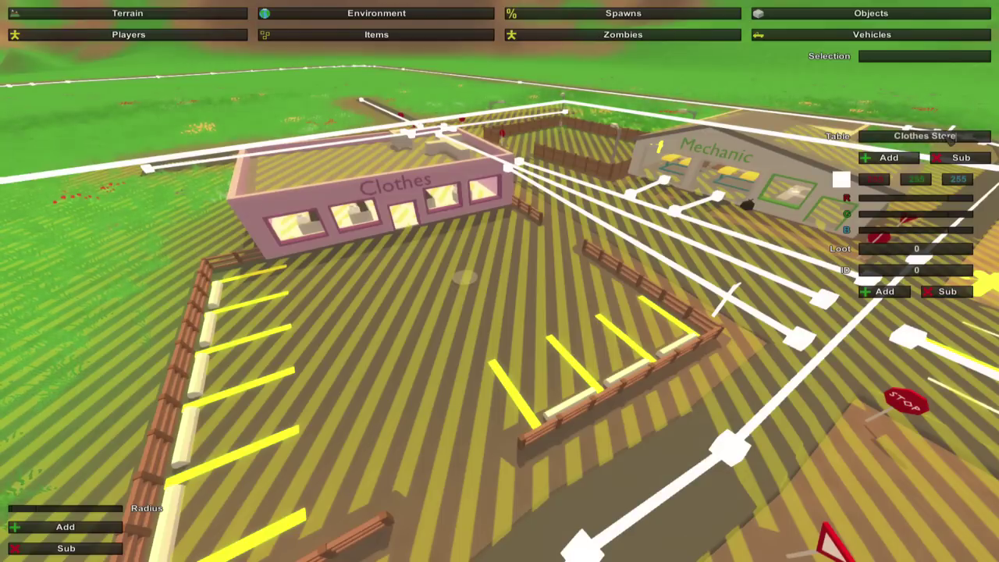
{"action": "left_click", "coordinate": [889, 157]}
{"action": "left_click", "coordinate": [920, 77]}
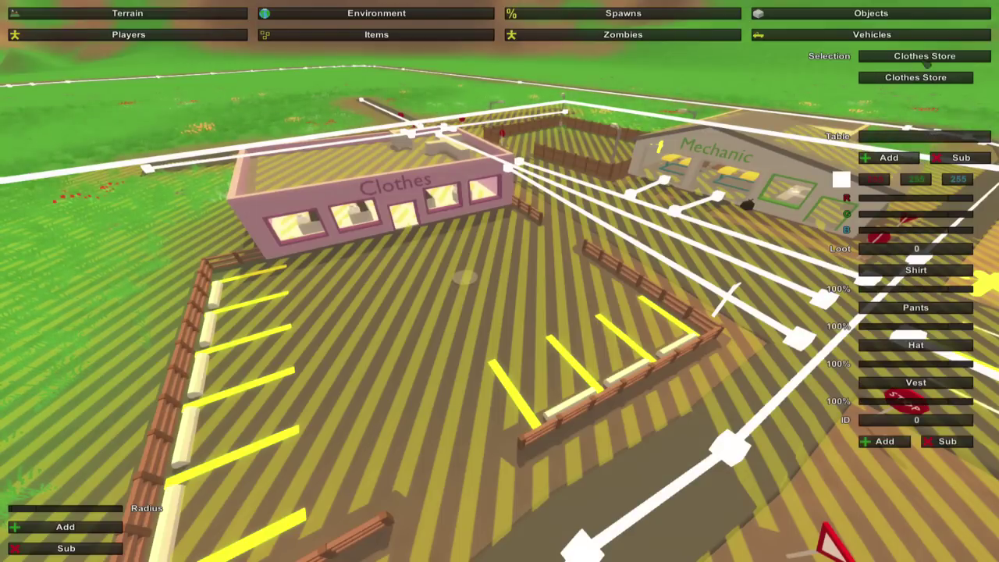
Review the Clothes Store table's shirt, pants, hat and vest settings and examine the store's fenced parking lot
{"action": "right_click_drag", "start_coordinate": [499, 281], "coordinate": [445, 277]}
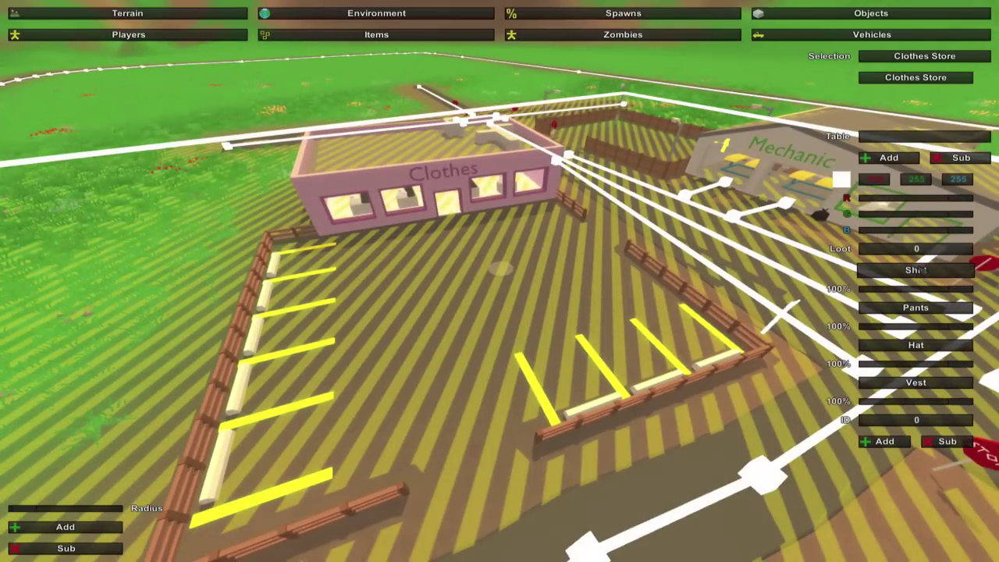
{"action": "right_click_drag", "start_coordinate": [926, 390], "coordinate": [979, 312]}
{"action": "key", "text": "s"}
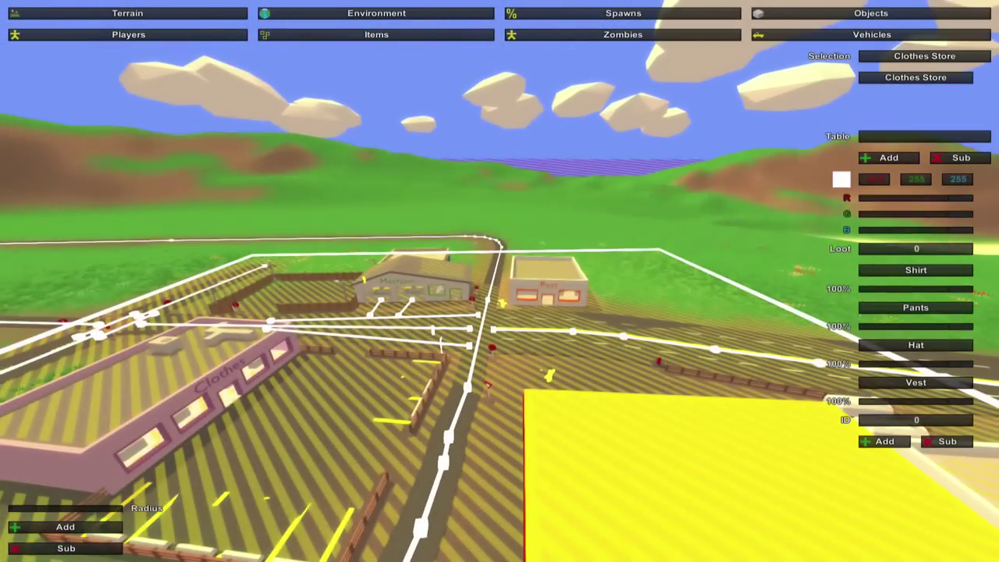
{"action": "right_click_drag", "start_coordinate": [499, 281], "coordinate": [406, 335]}
{"action": "key", "text": "w"}
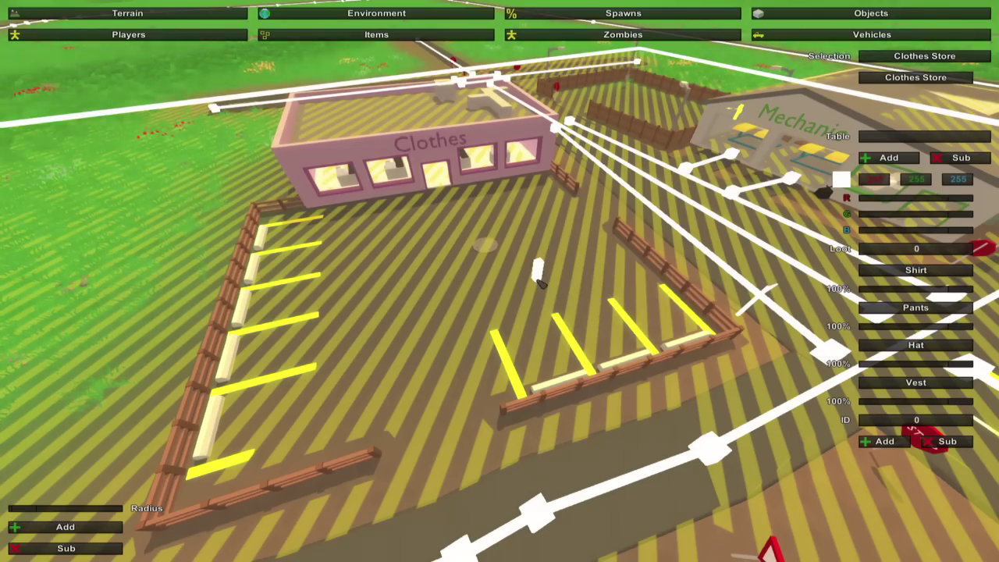
{"action": "key", "text": "w"}
{"action": "right_click_drag", "start_coordinate": [539, 281], "coordinate": [500, 281]}
{"action": "key", "text": "s"}
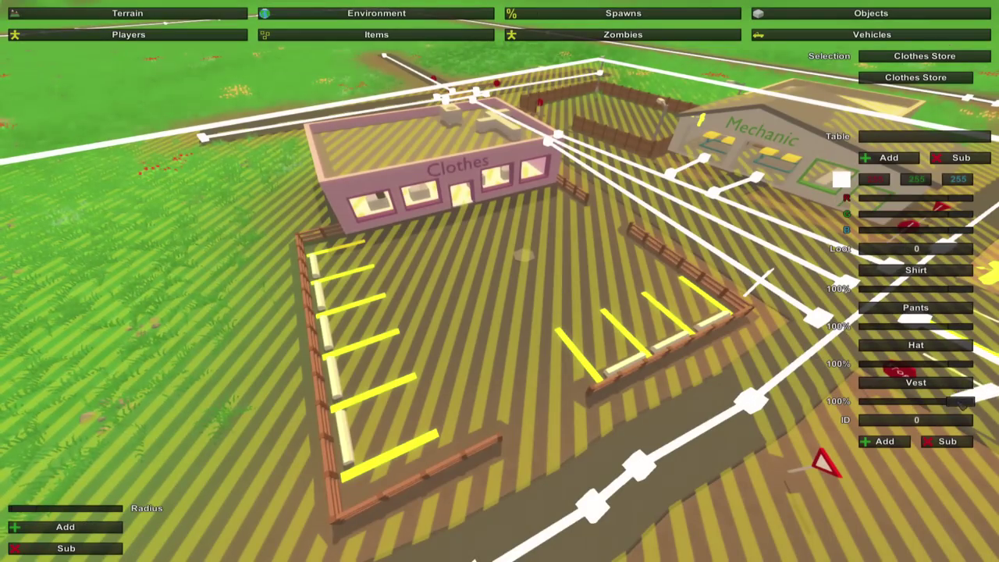
{"action": "key", "text": "w"}
{"action": "right_click_drag", "start_coordinate": [742, 386], "coordinate": [500, 281]}
{"action": "key", "text": "s"}
{"action": "right_click_drag", "start_coordinate": [677, 223], "coordinate": [500, 281]}
{"action": "key", "text": "w"}
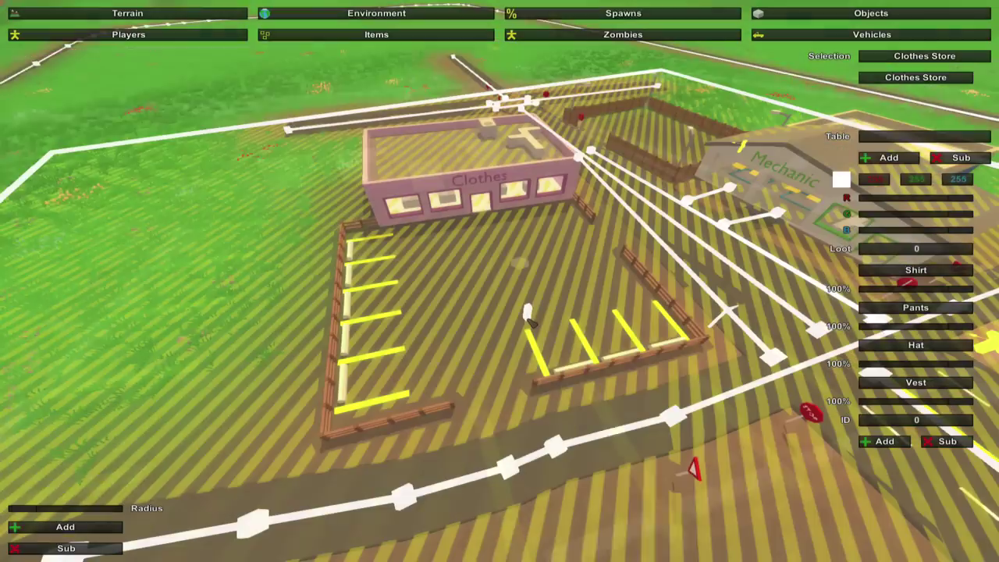
{"action": "key", "text": "s"}
{"action": "key", "text": "w"}
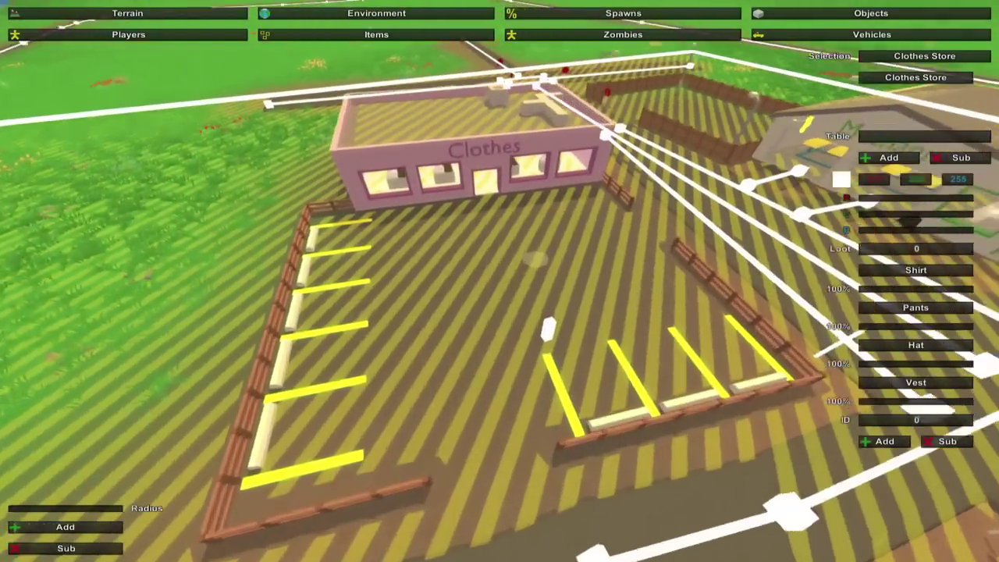
{"action": "key", "text": "w"}
{"action": "right_click_drag", "start_coordinate": [520, 241], "coordinate": [491, 227]}
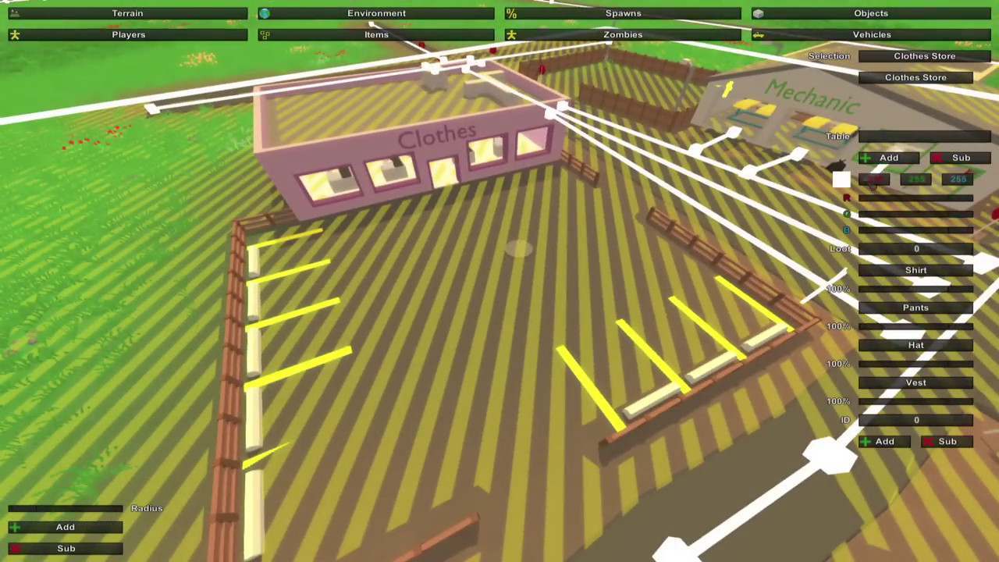